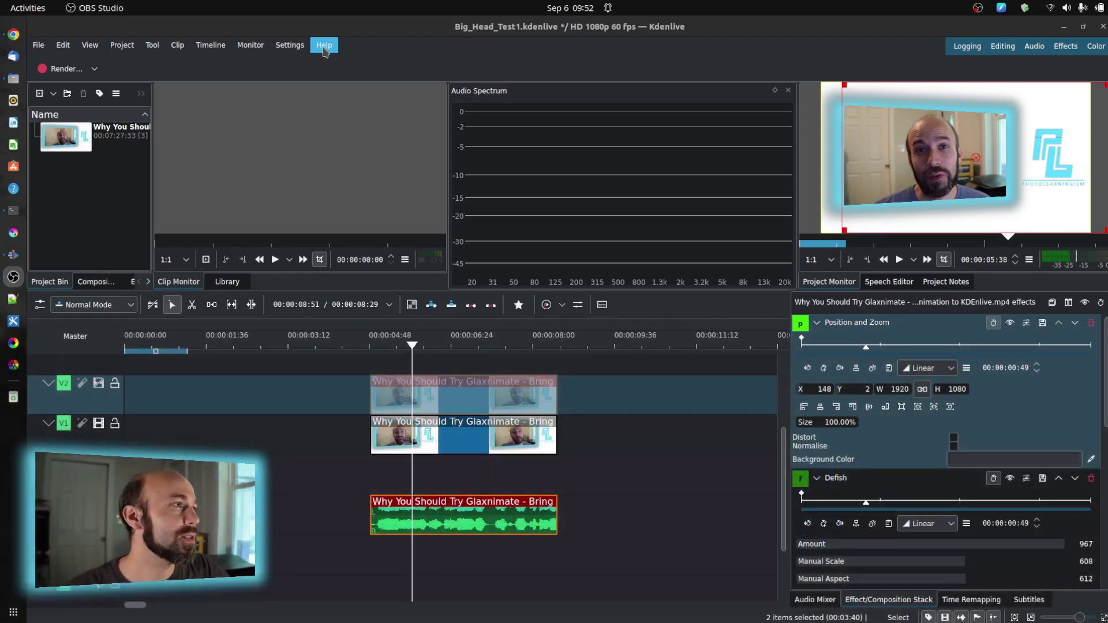
Open About Kdenlive from the Help menu to see the installed version (22.08.0 appimage)
click(324, 46)
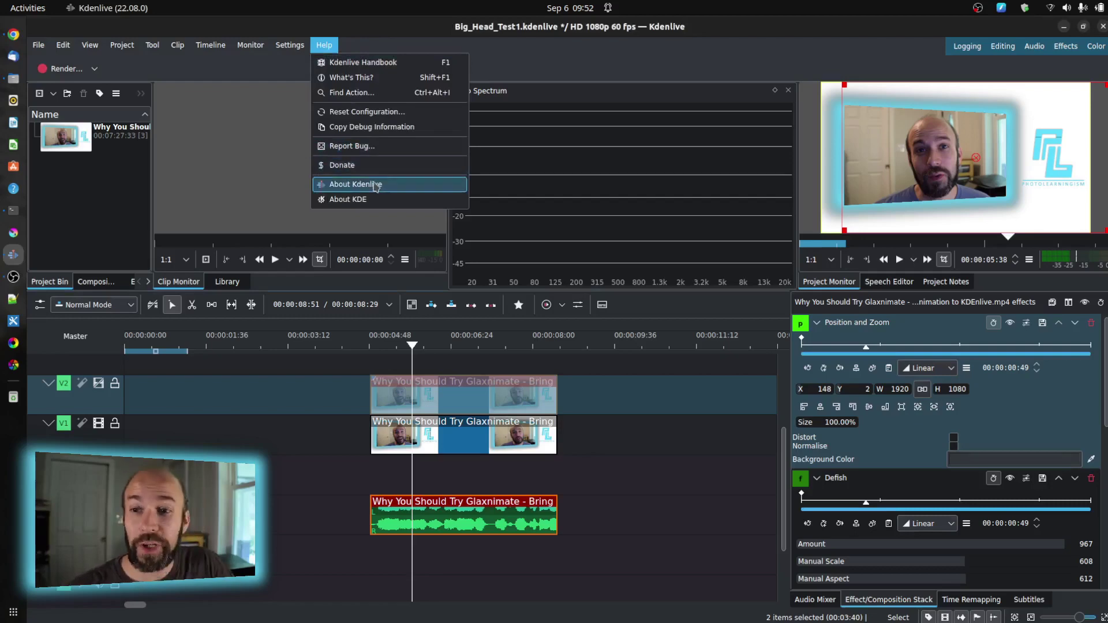
click(375, 184)
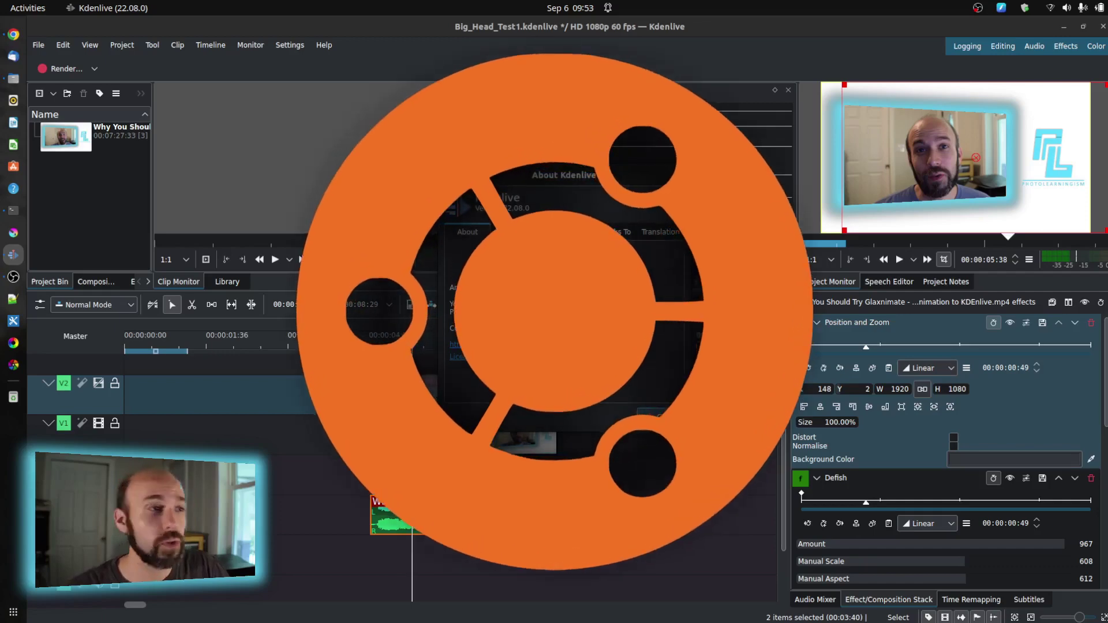
Dismiss the About dialog and review the Position and Zoom, Defish, Rotoscoping and Transform stack
key(Escape)
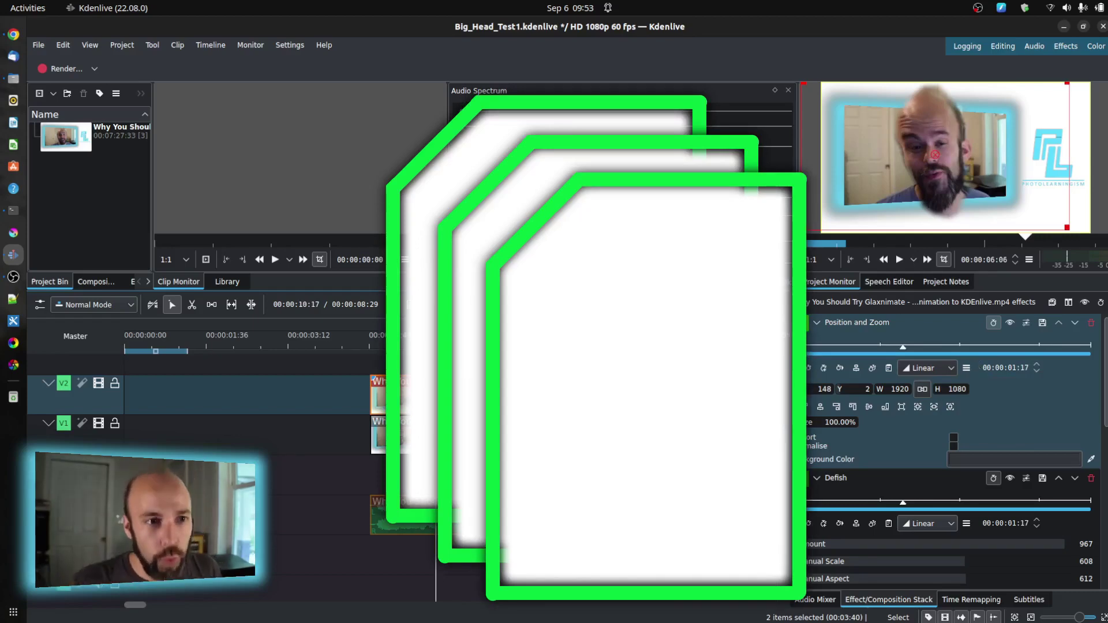
scroll(1049, 449, down, 10)
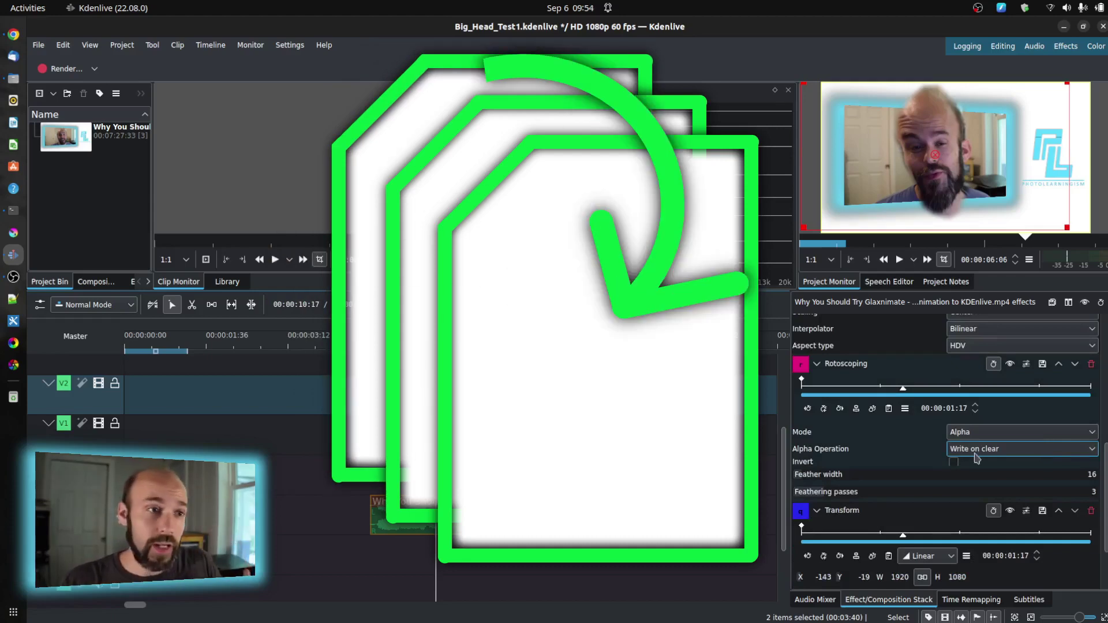
scroll(975, 457, up, 10)
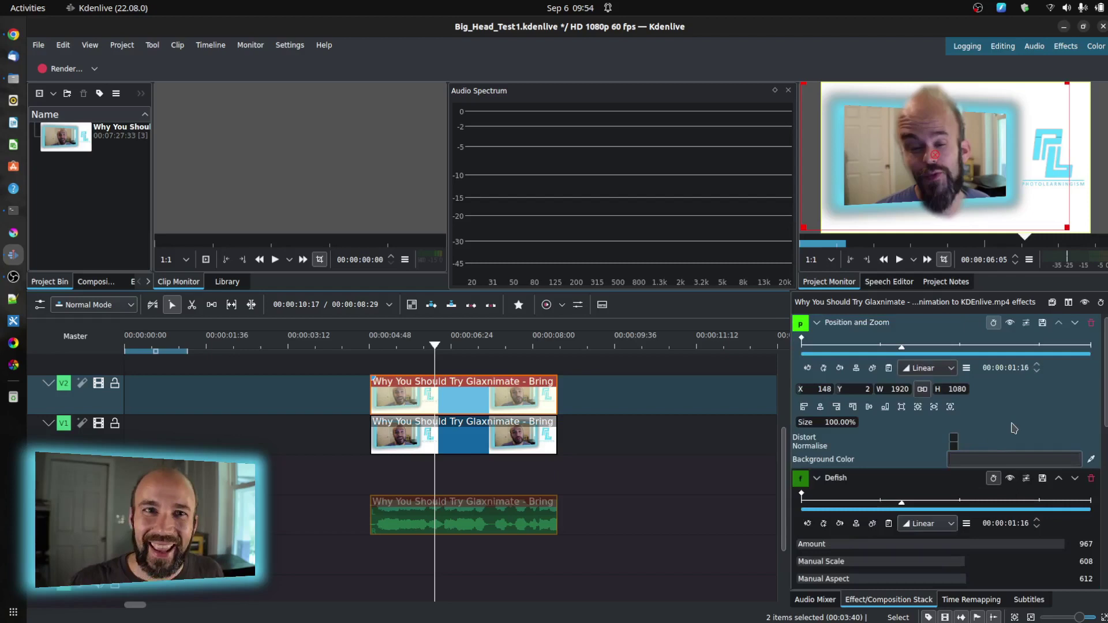
Disable the Transform effect, then the Defish effect, on the top clip
scroll(1013, 428, down, 4)
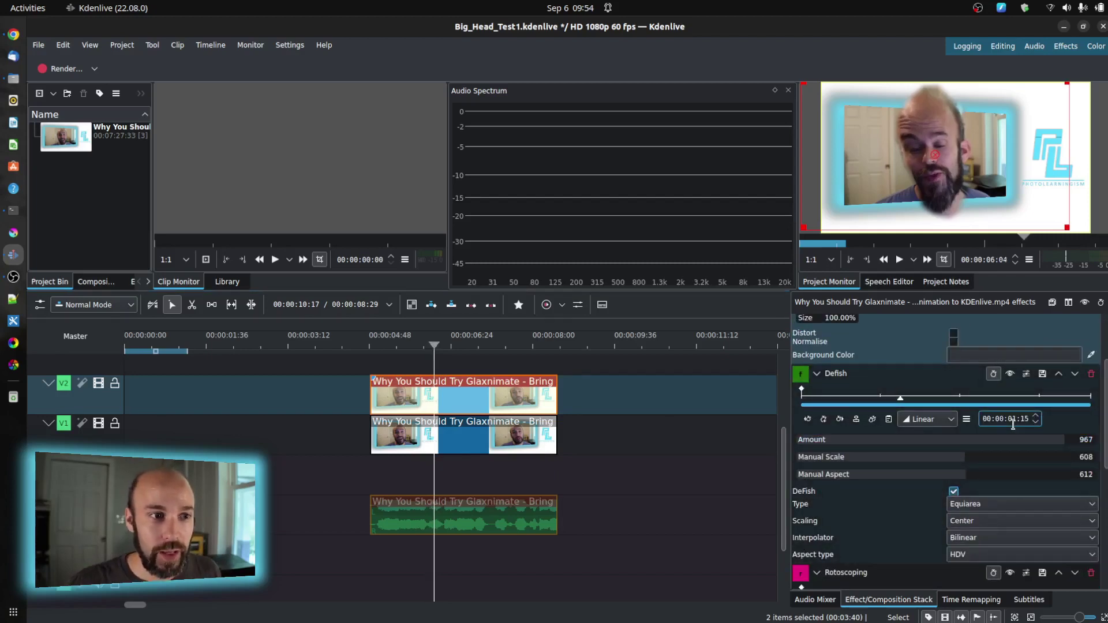
drag(1106, 408, 1106, 563)
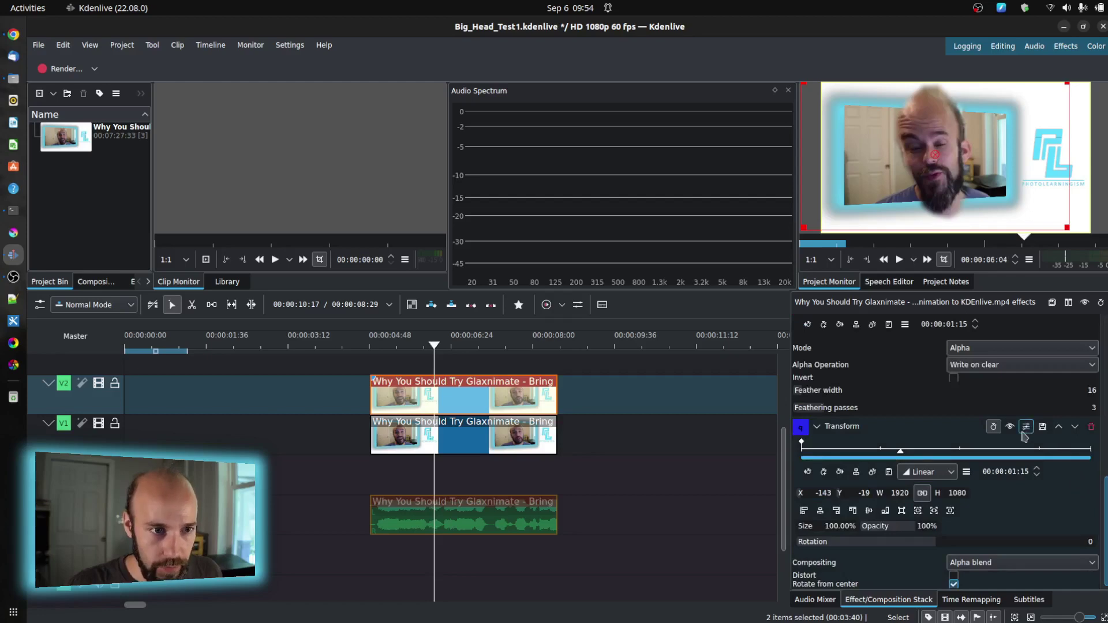
click(1010, 428)
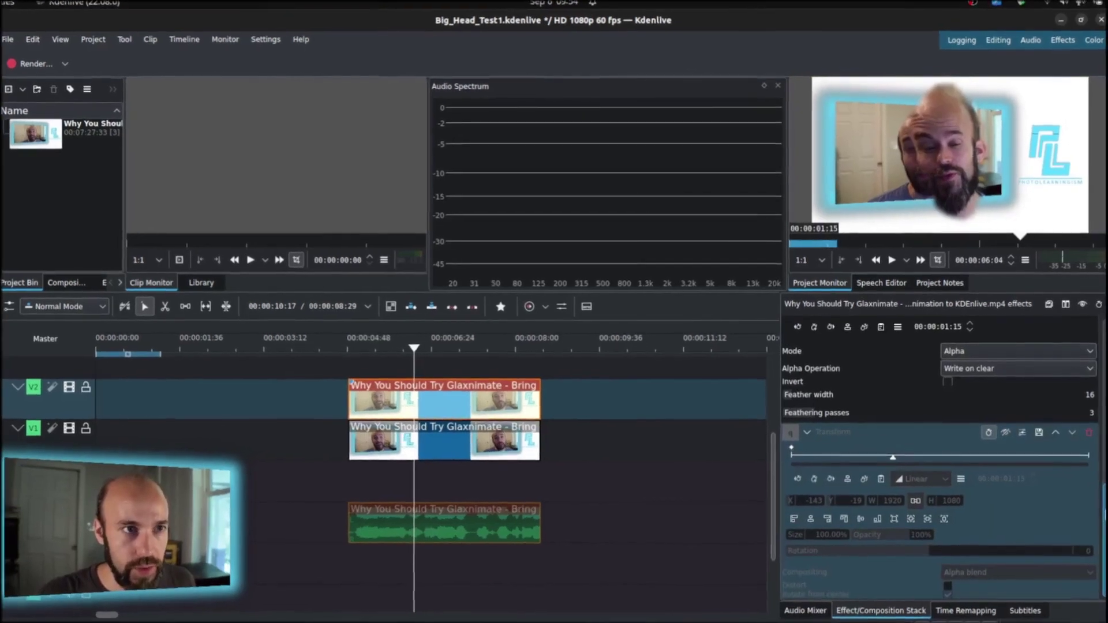
scroll(1099, 433, up, 5)
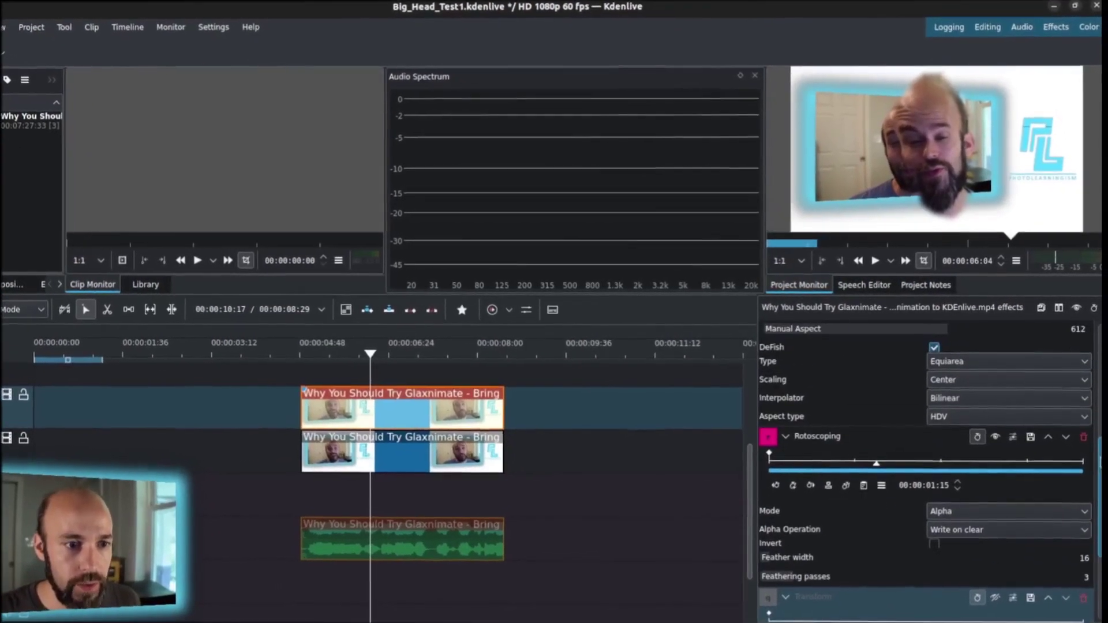
scroll(1095, 444, up, 3)
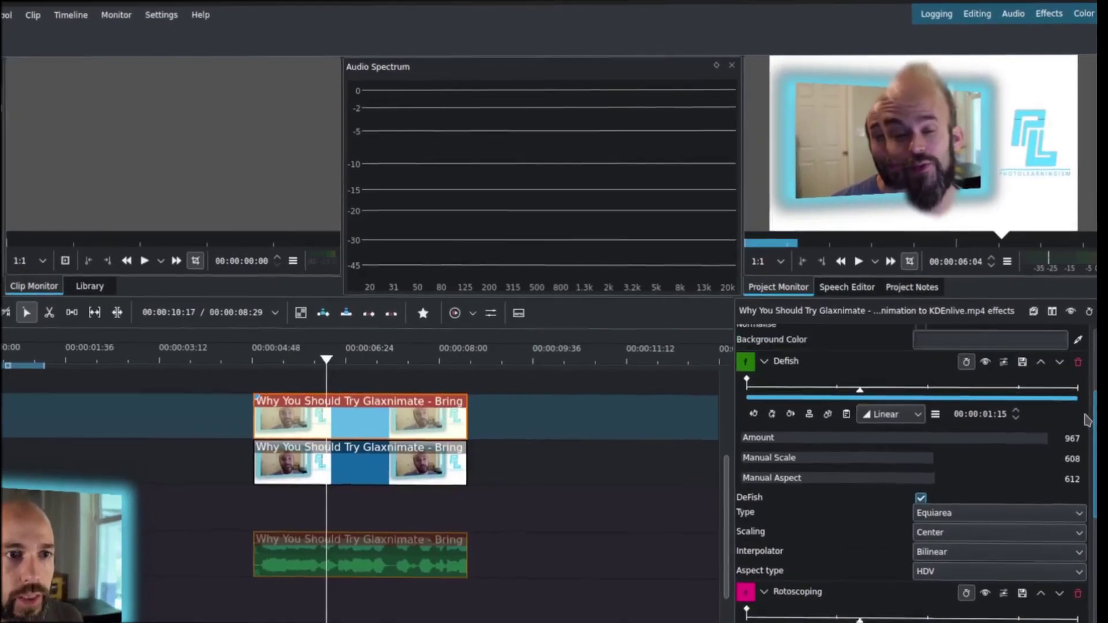
click(982, 380)
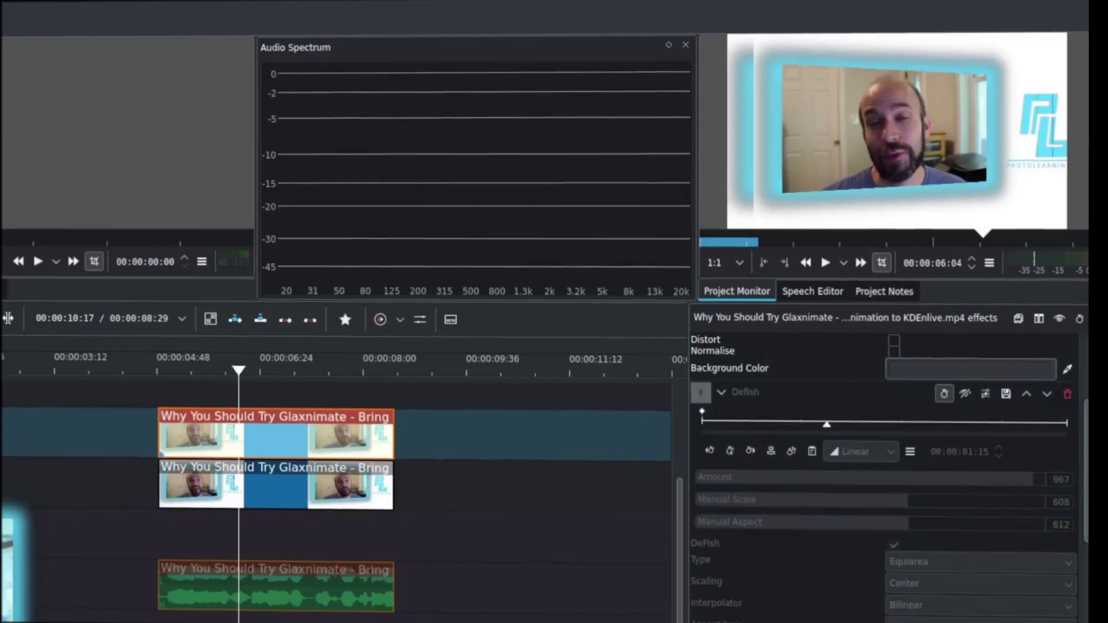
scroll(781, 340, up, 3)
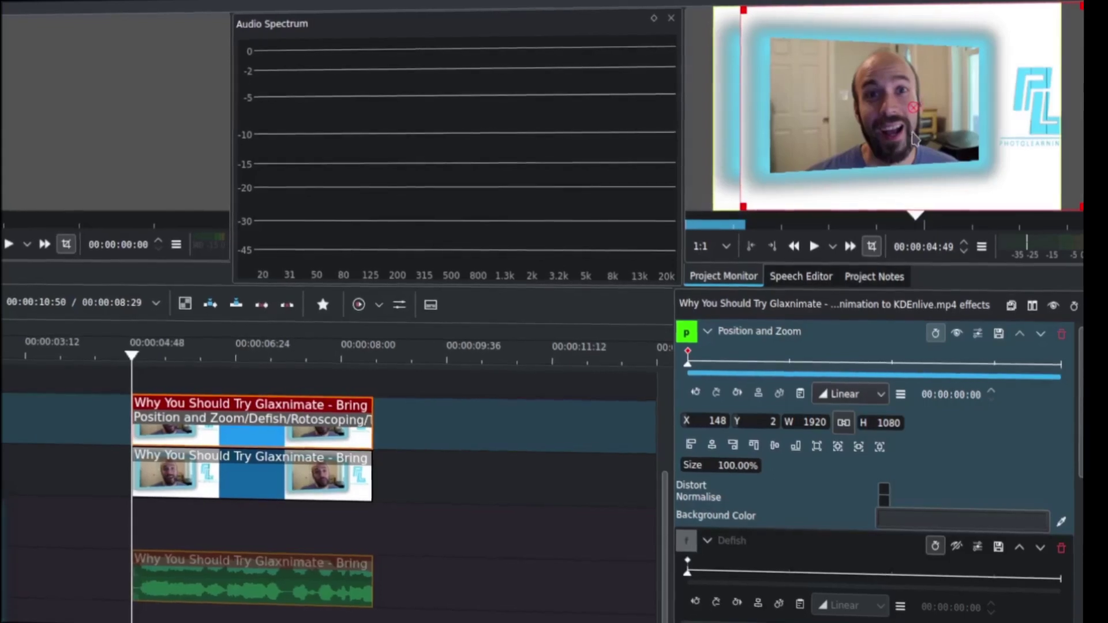
Re-enable the Defish effect on the top clip
click(955, 552)
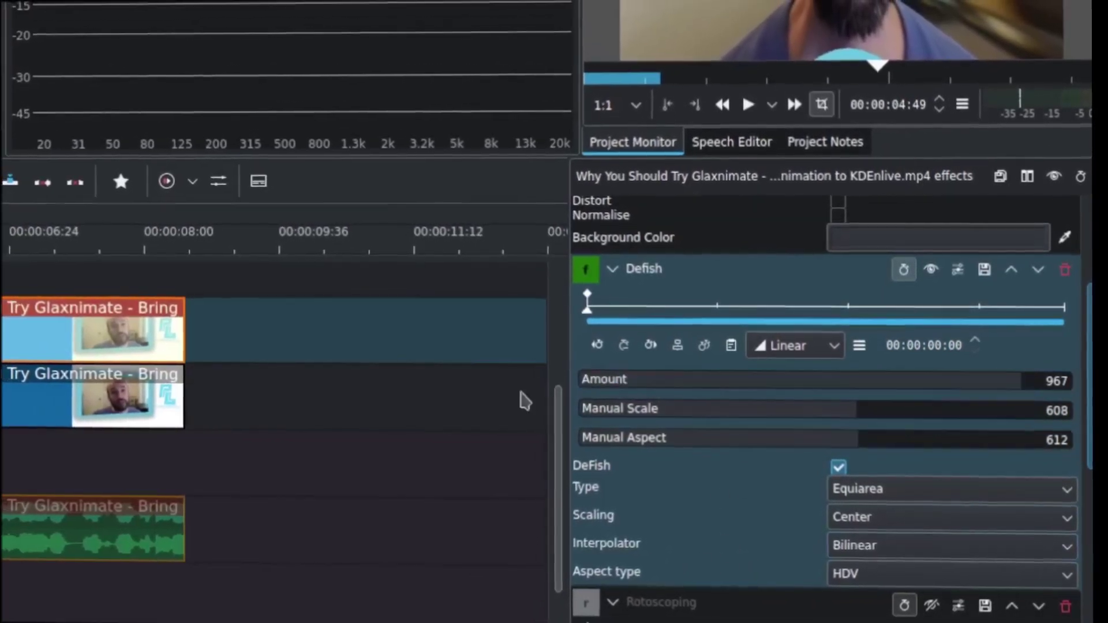
Confirm the Defish Amount and nudge its slider, settling at Amount 967
key(Return)
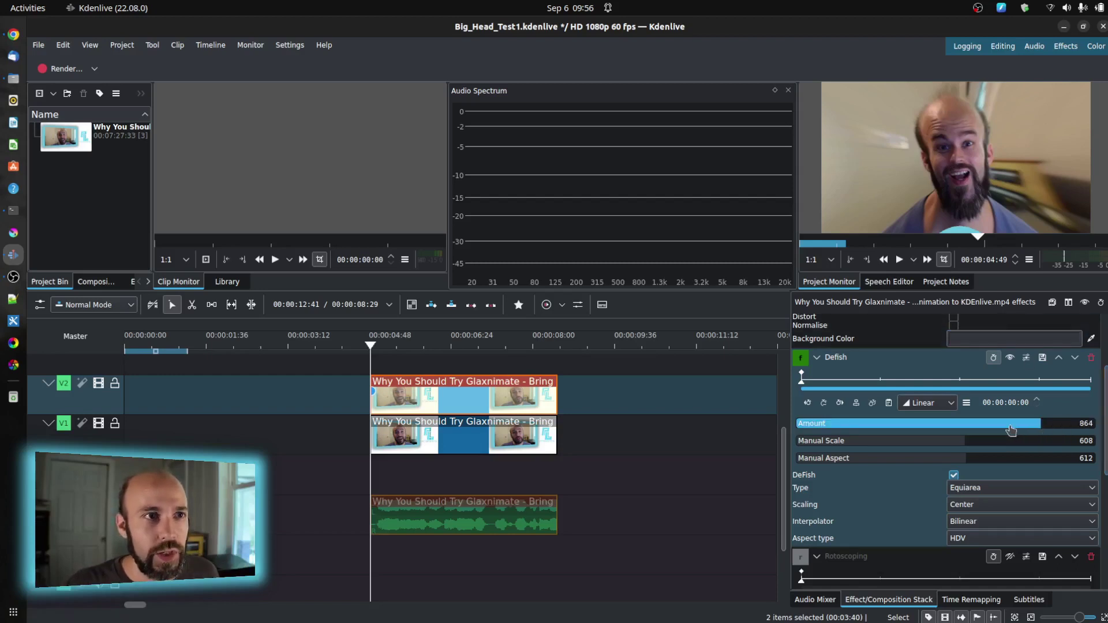
drag(1011, 430, 977, 431)
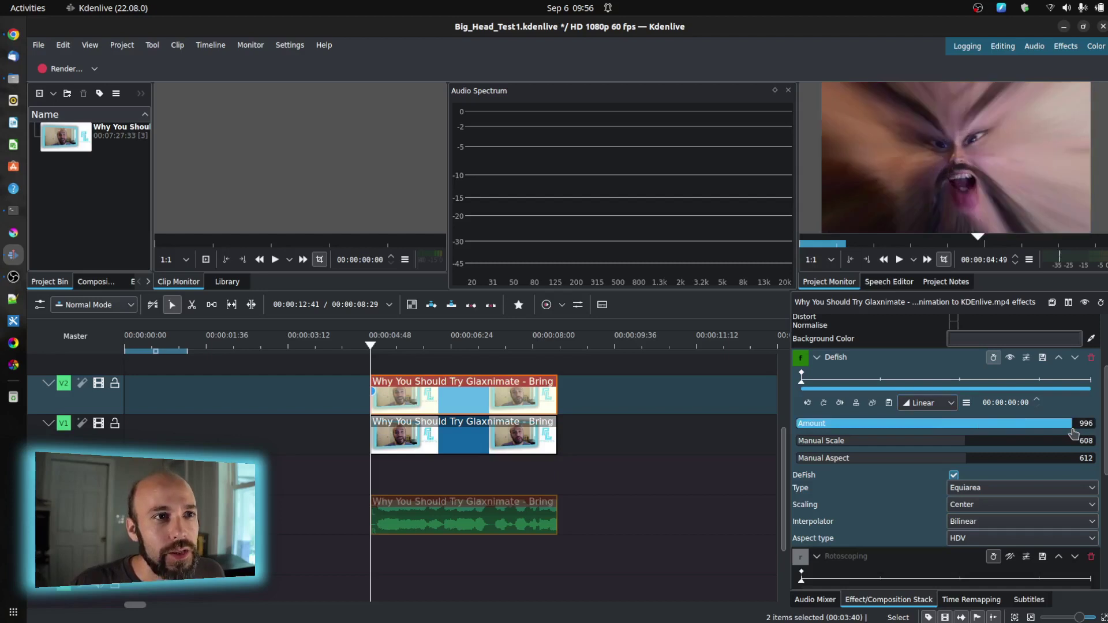
drag(1071, 434, 1067, 434)
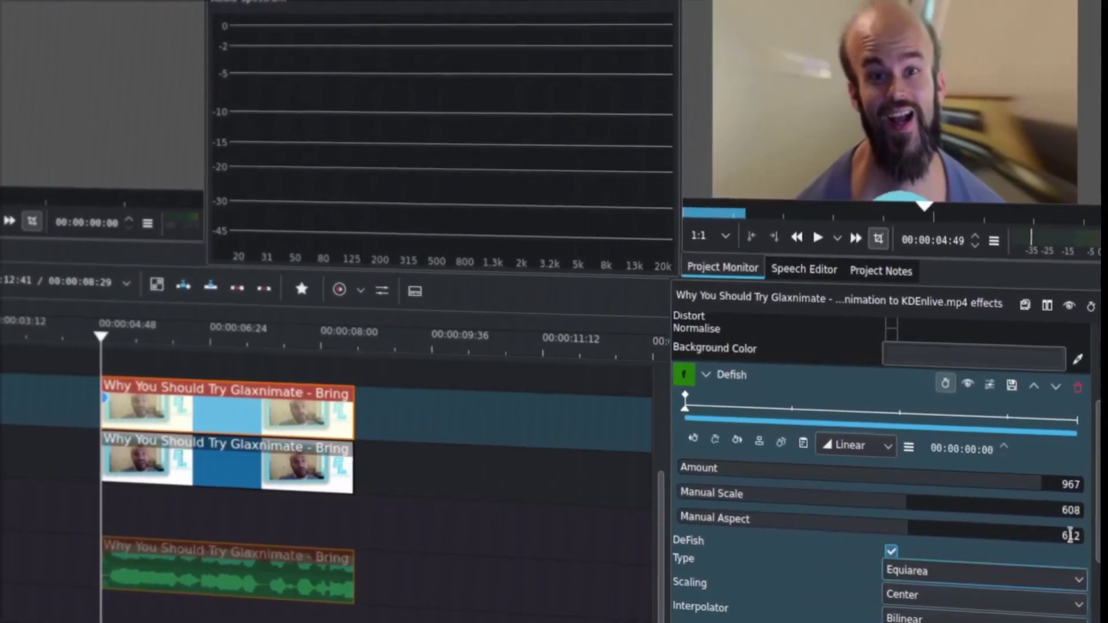
scroll(980, 527, down, 5)
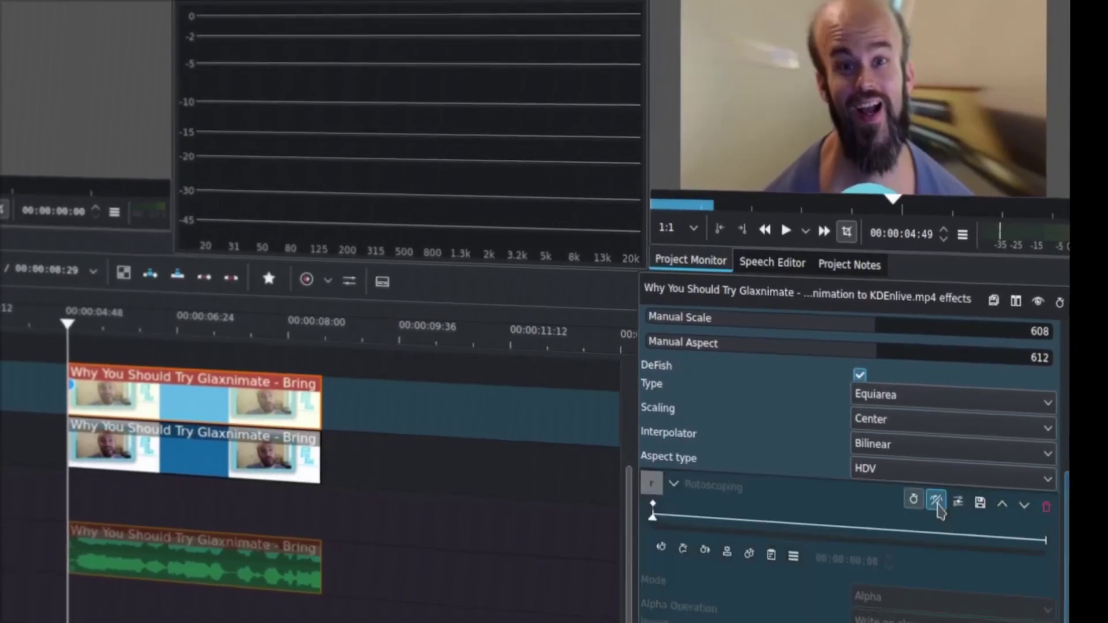
Switch Rotoscoping back on and select Rotoscoping from the effects list filtered by 'roto'
click(945, 501)
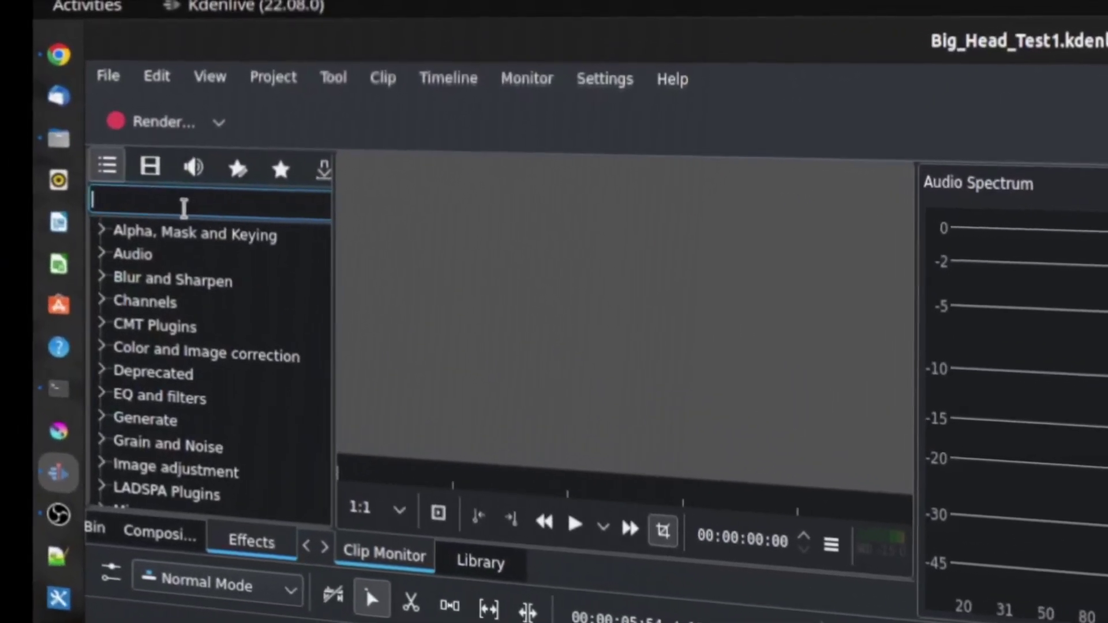
text(roto)
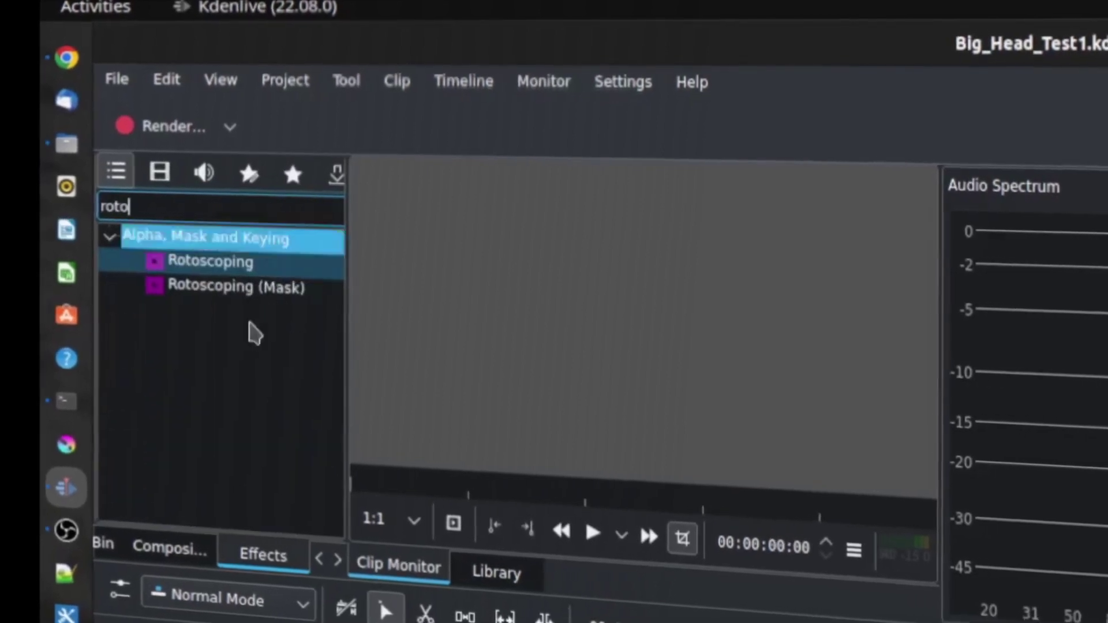
click(242, 263)
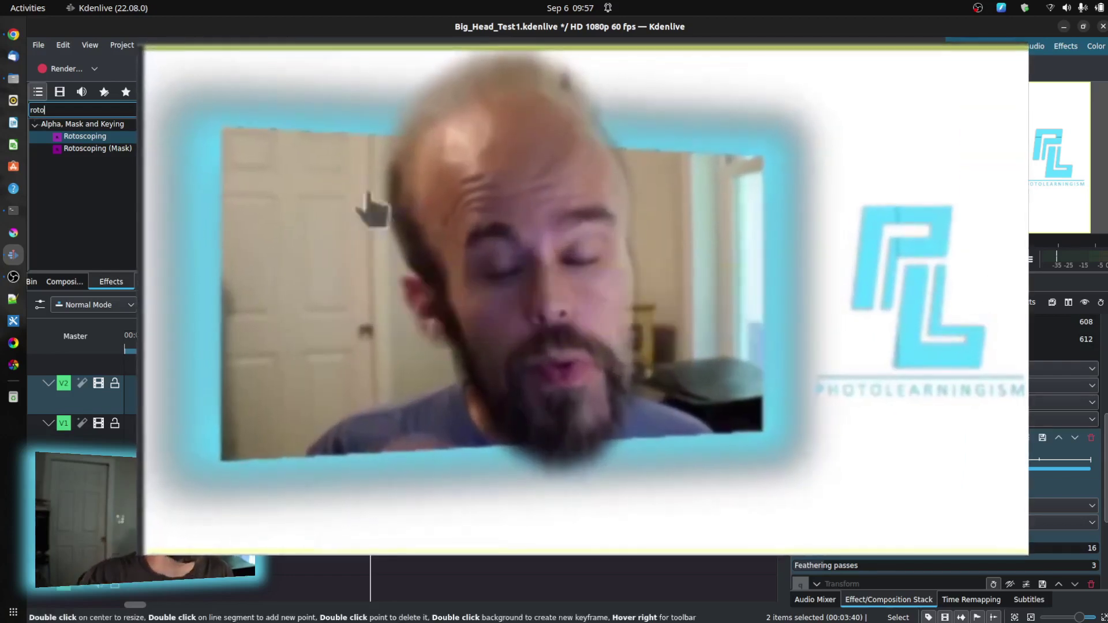
Start the head mask, placing outline points down the head's left side and along the chin
click(894, 118)
click(385, 202)
click(397, 237)
click(406, 267)
click(412, 300)
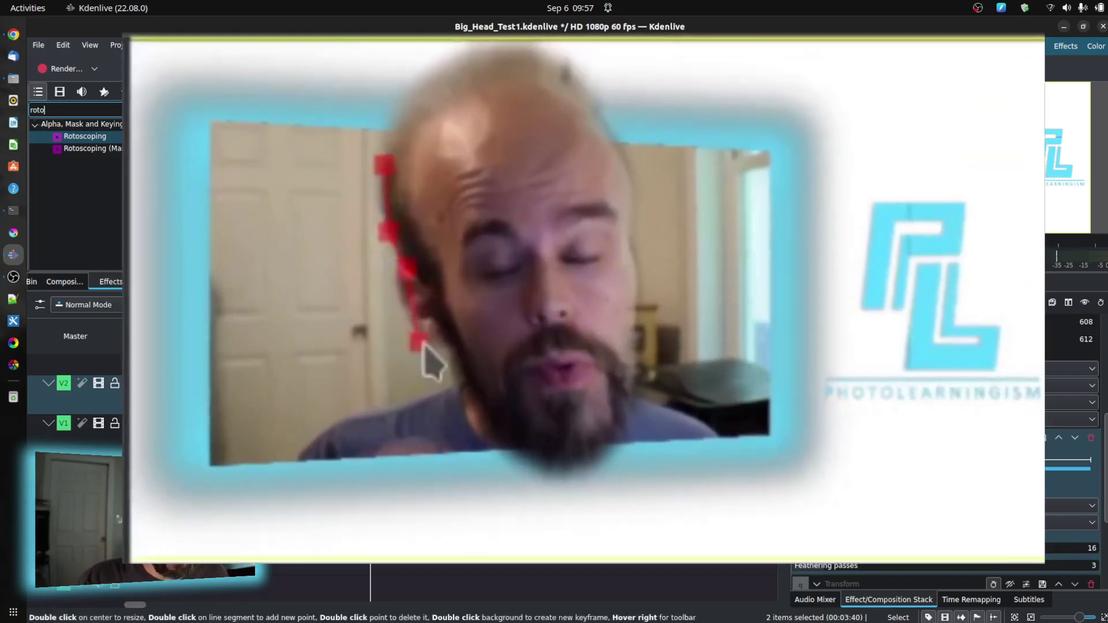
click(418, 341)
click(443, 349)
click(474, 420)
click(538, 474)
Continue the outline along the jaw, up the right side and across the top, then close it
click(598, 462)
click(633, 412)
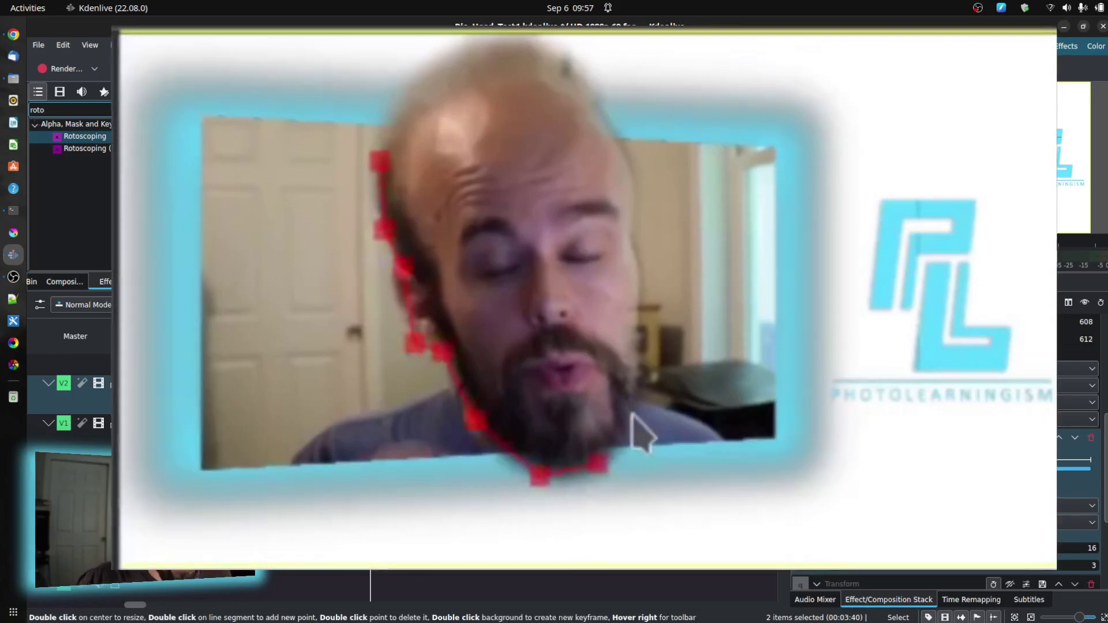
click(642, 295)
click(633, 226)
click(637, 176)
click(594, 93)
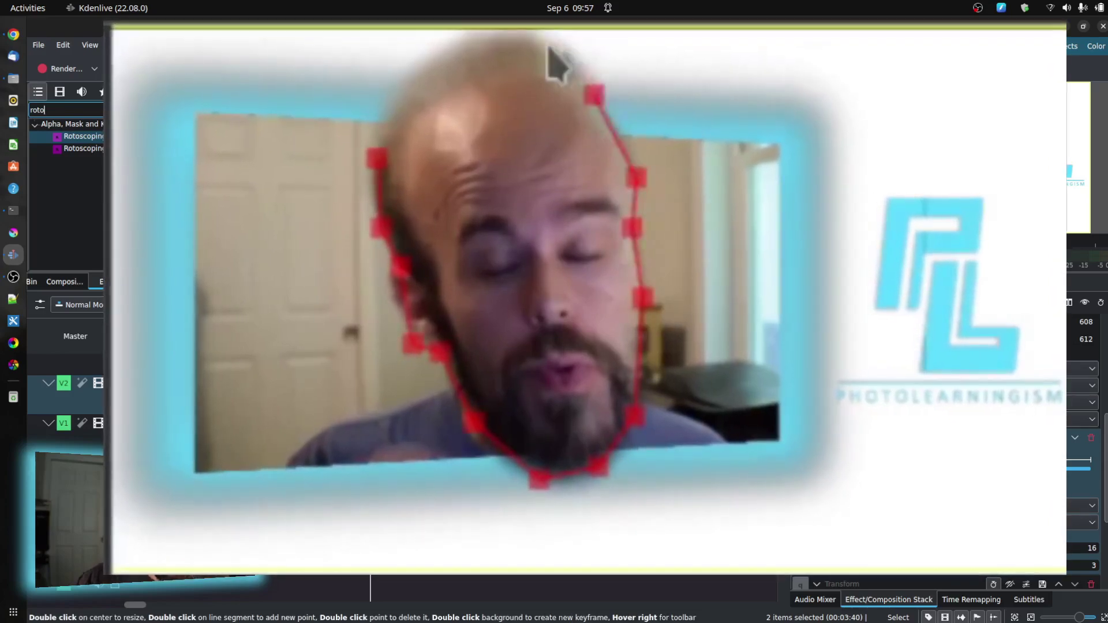
click(543, 43)
click(467, 42)
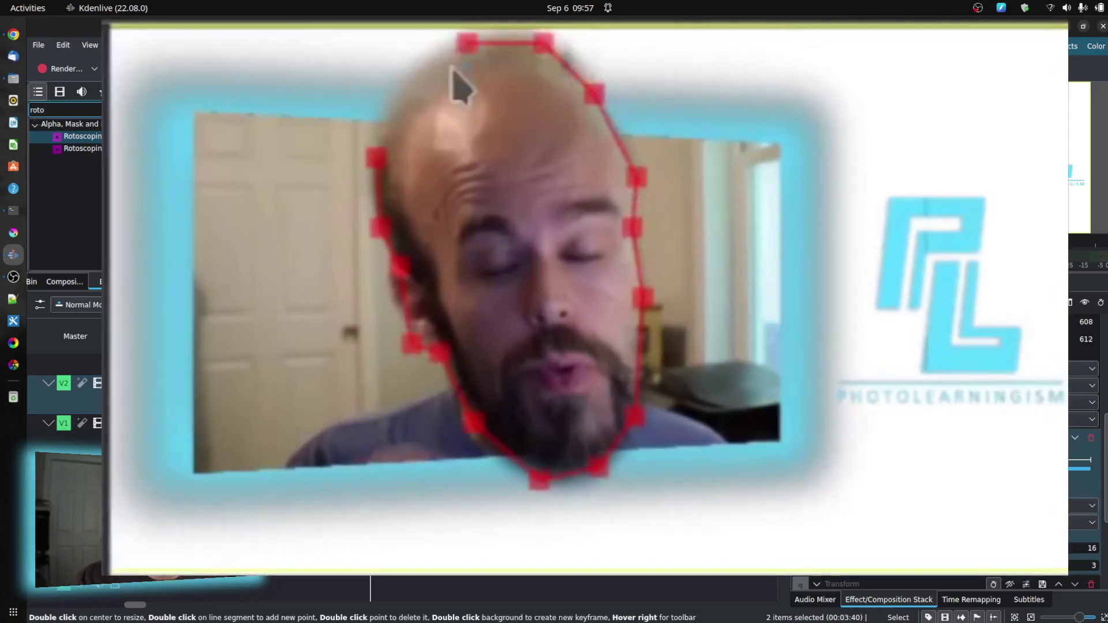
click(375, 157)
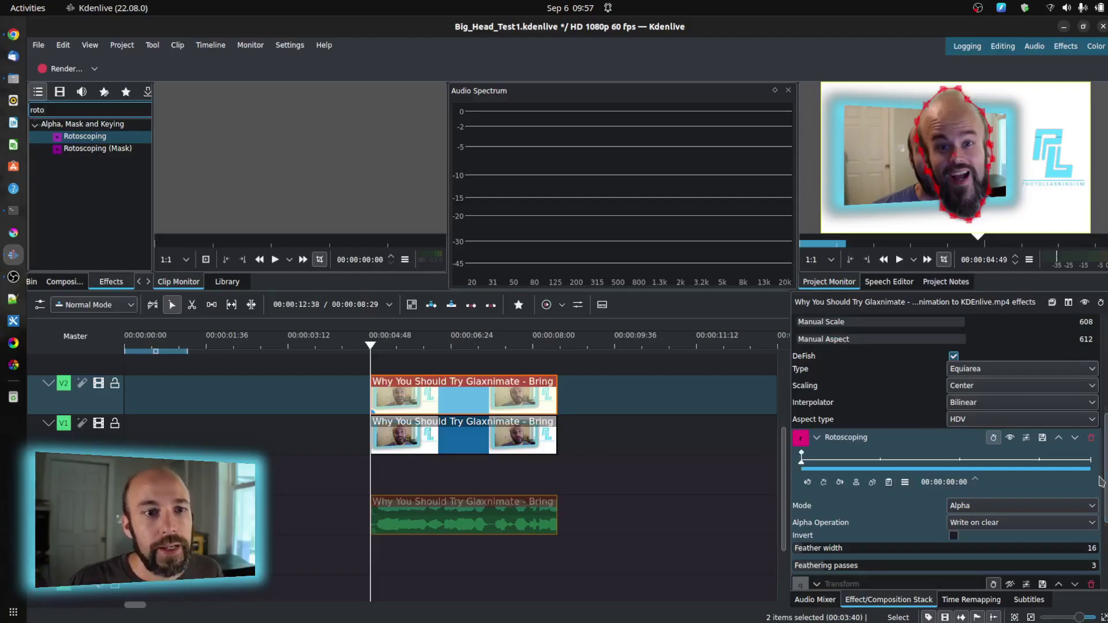
Enable the Transform effect so its X -143, Y -19 offset at 1920×1080 applies
drag(1105, 479, 1106, 530)
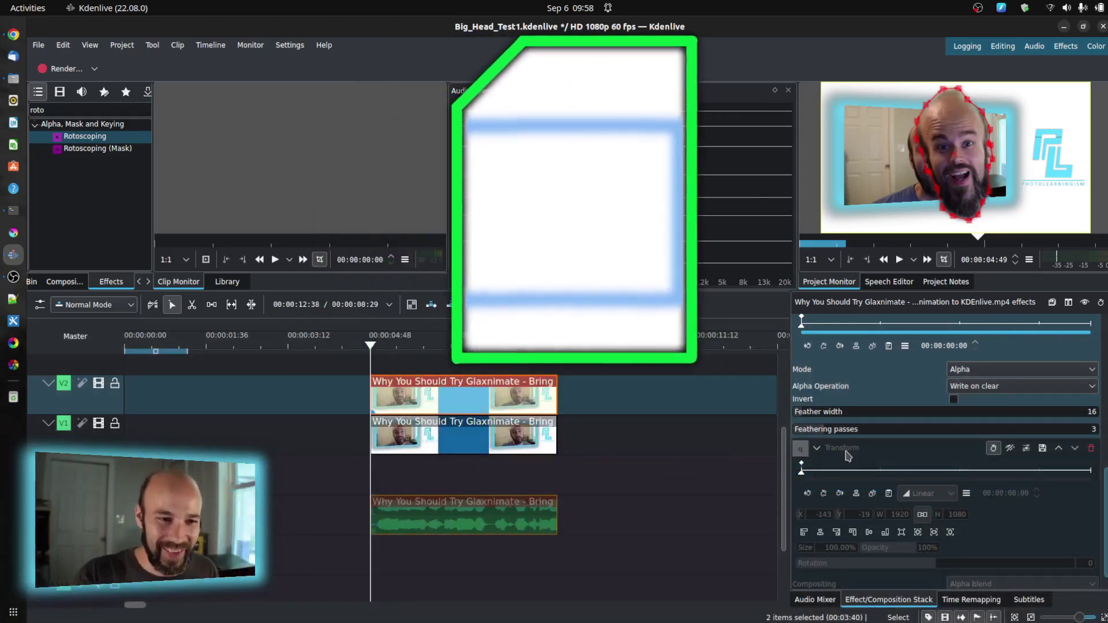
click(1010, 448)
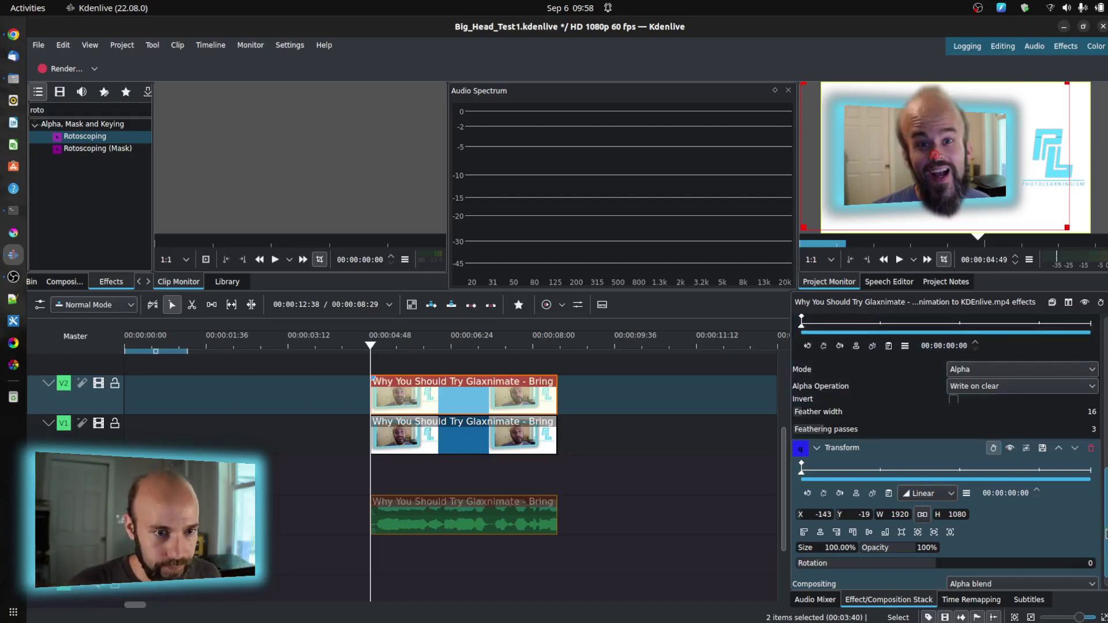
Scroll through the effect stack to review the Transform settings
scroll(946, 461, down, 1)
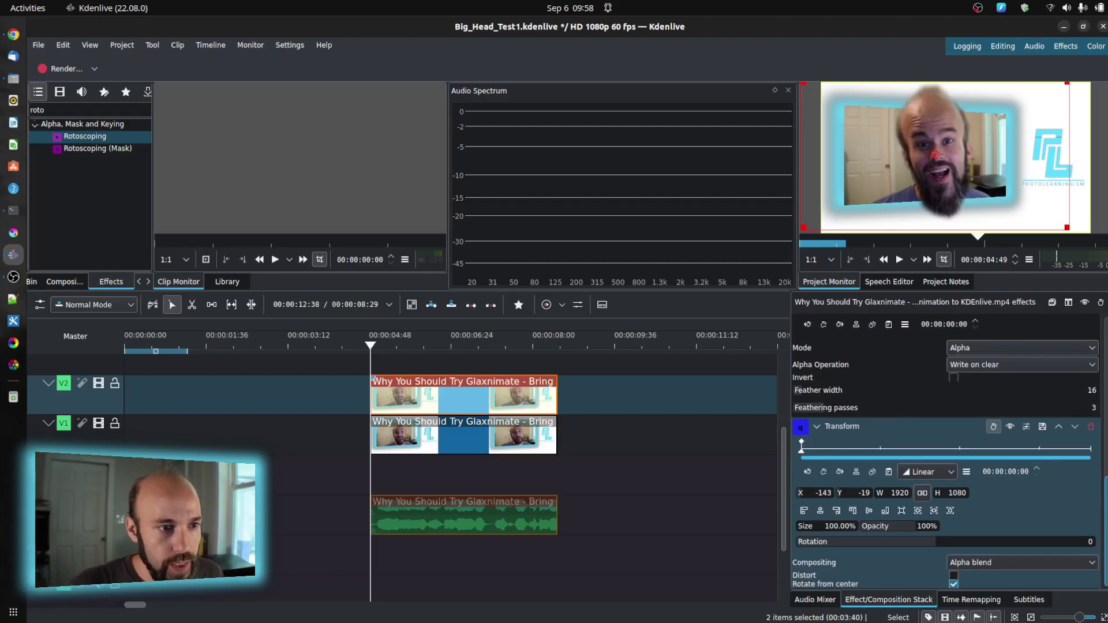
scroll(946, 450, up, 1)
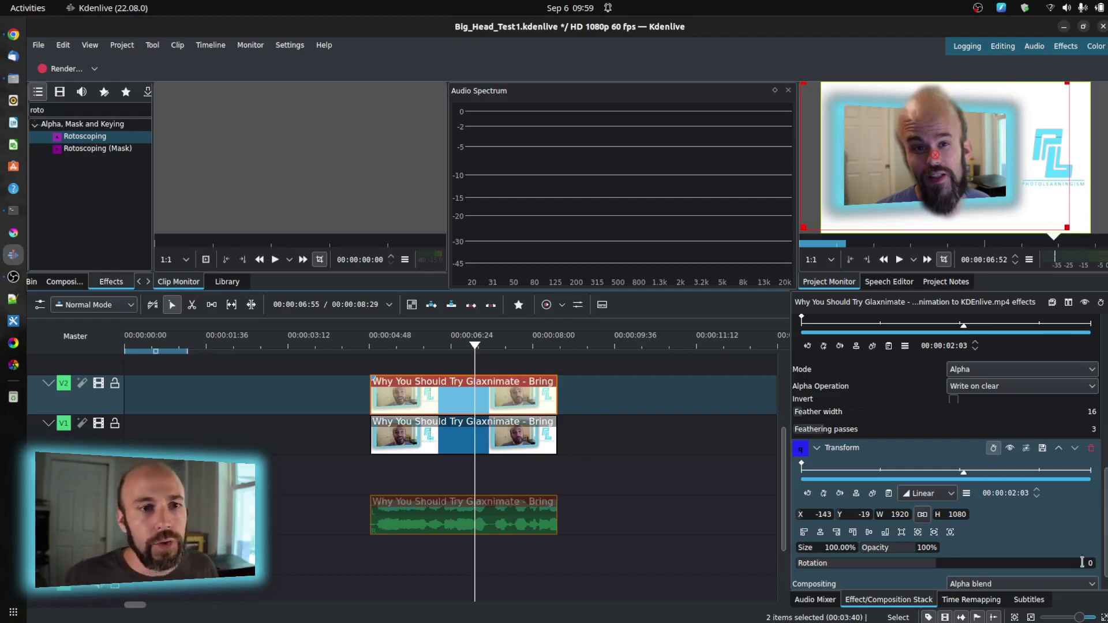
scroll(946, 462, up, 10)
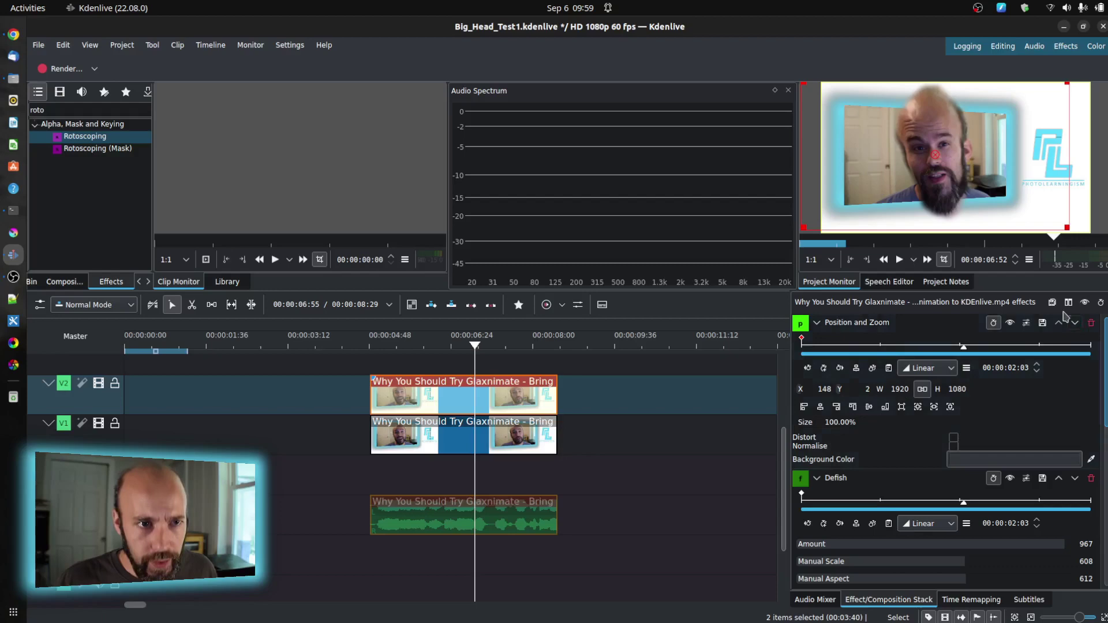